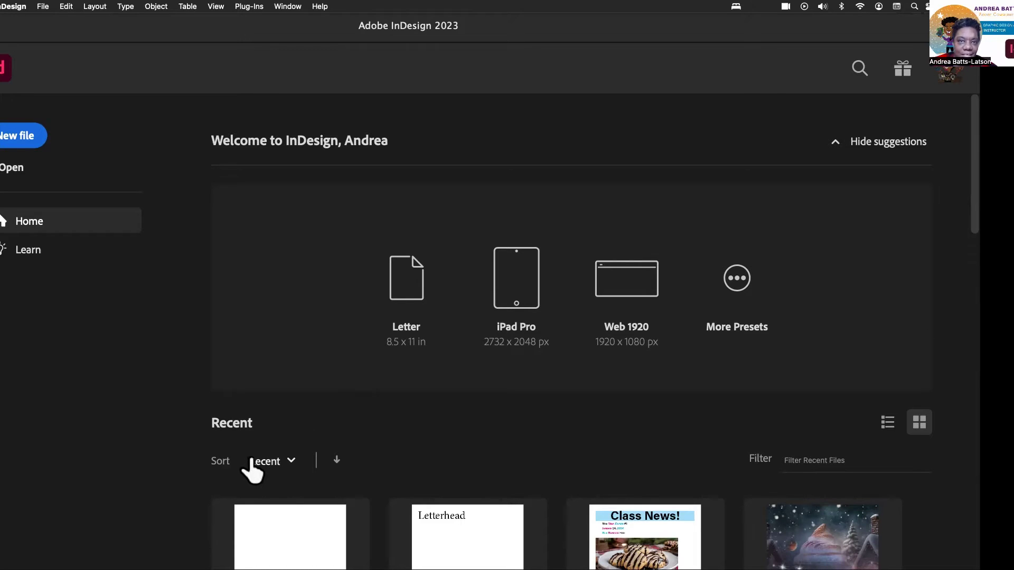
# Step: Start a new document from File > New > Document
pyautogui.scroll(-12, 373, 446)
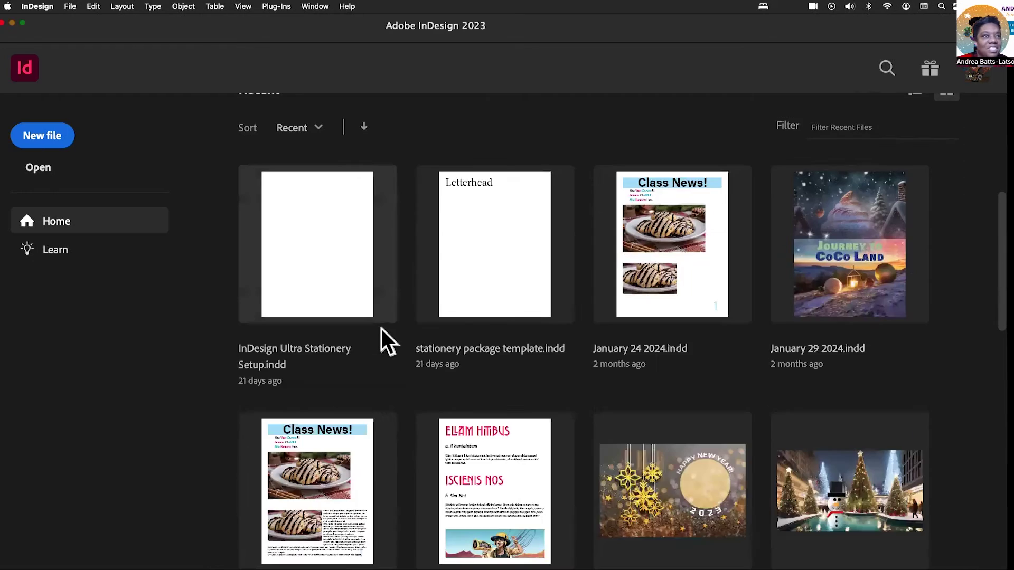
pyautogui.scroll(12, 381, 341)
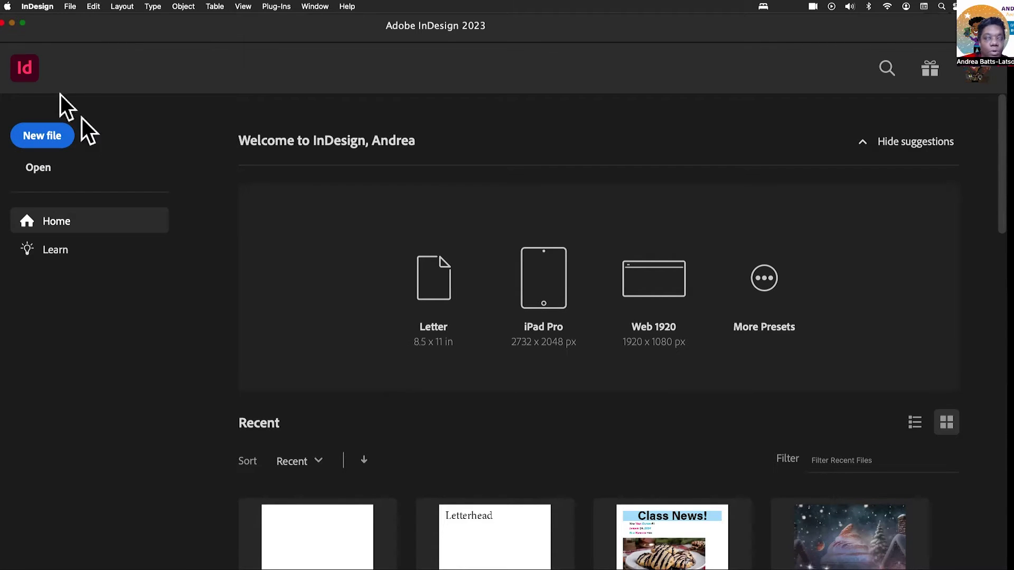
pyautogui.click(67, 6)
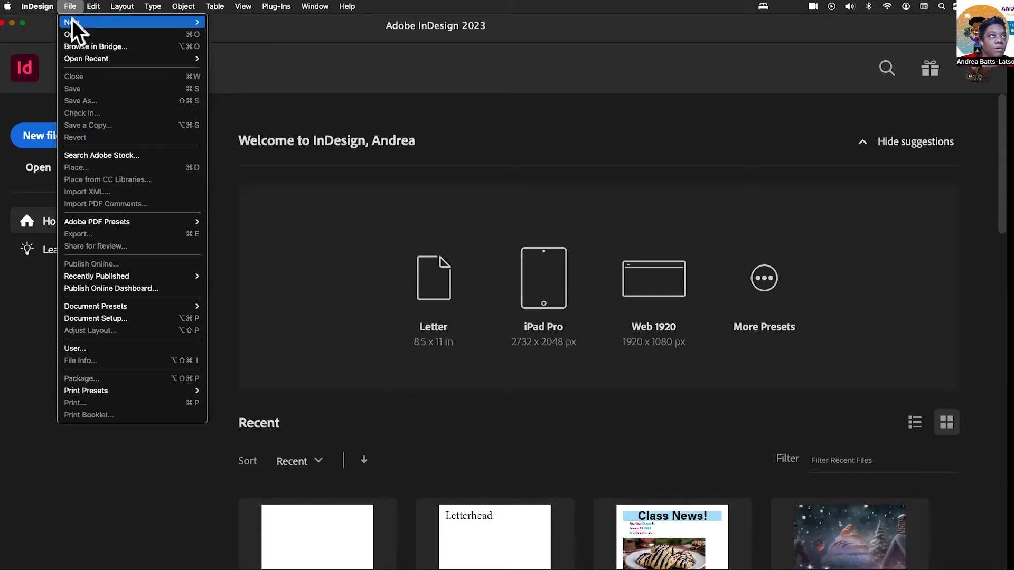
pyautogui.moveTo(72, 21)
pyautogui.click(236, 24)
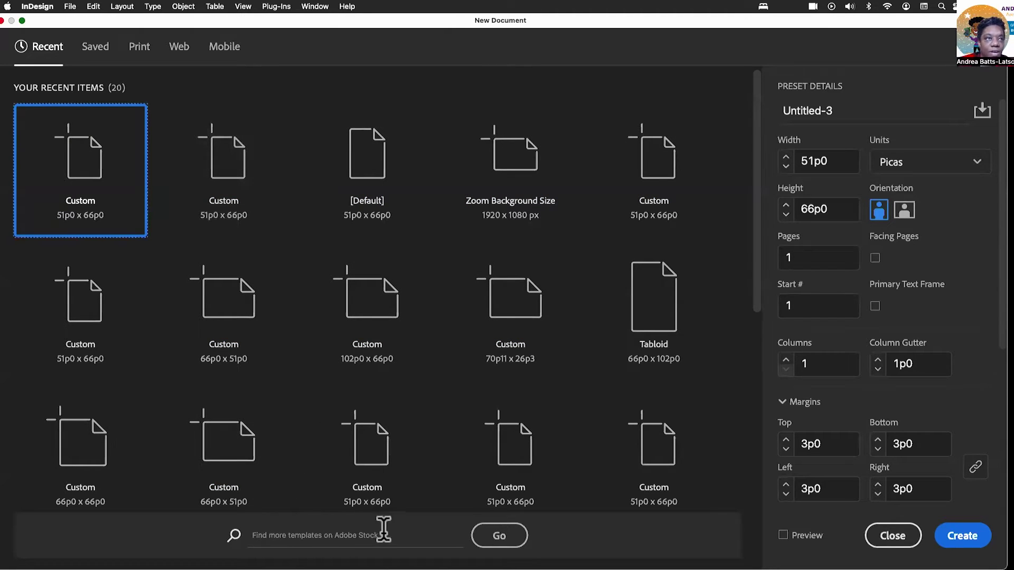
# Step: Search Adobe Stock templates for 'Baking' from the New Document dialog
pyautogui.click(291, 535)
pyautogui.write('Baking')
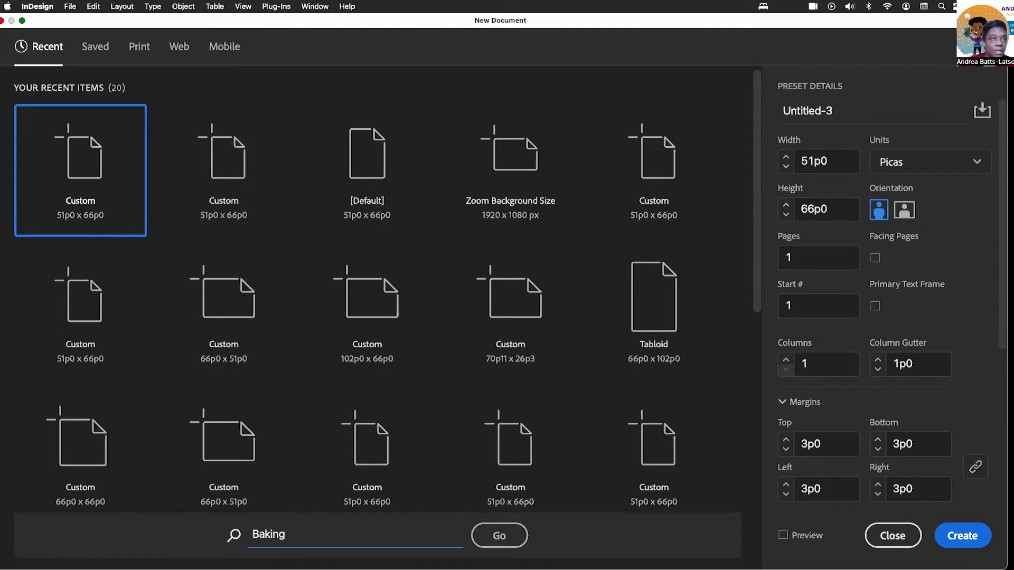
pyautogui.click(501, 539)
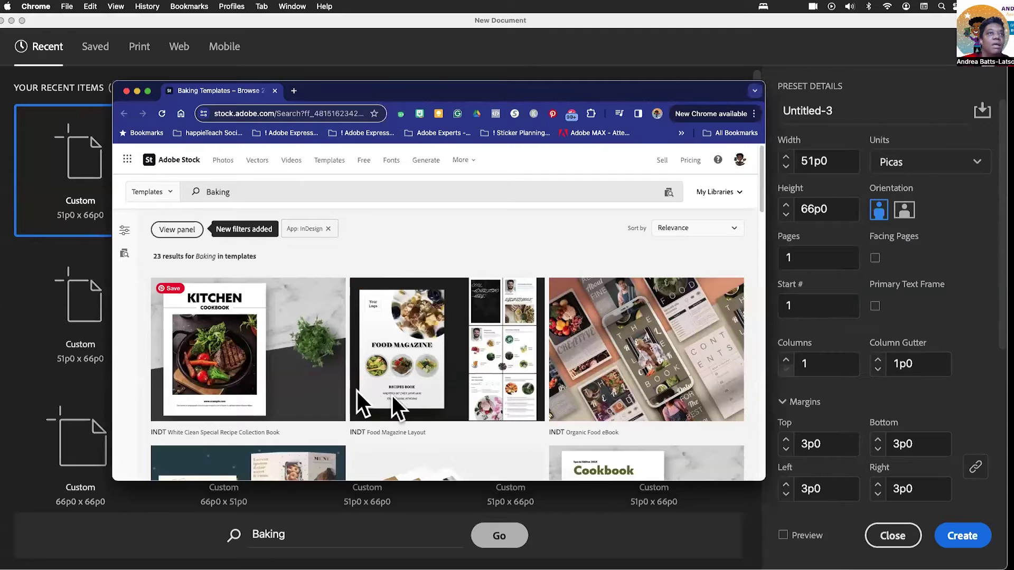
# Step: Browse the Baking cookbook, menu and magazine template results, then minimize Chrome
pyautogui.scroll(-3, 396, 407)
pyautogui.scroll(-4, 396, 406)
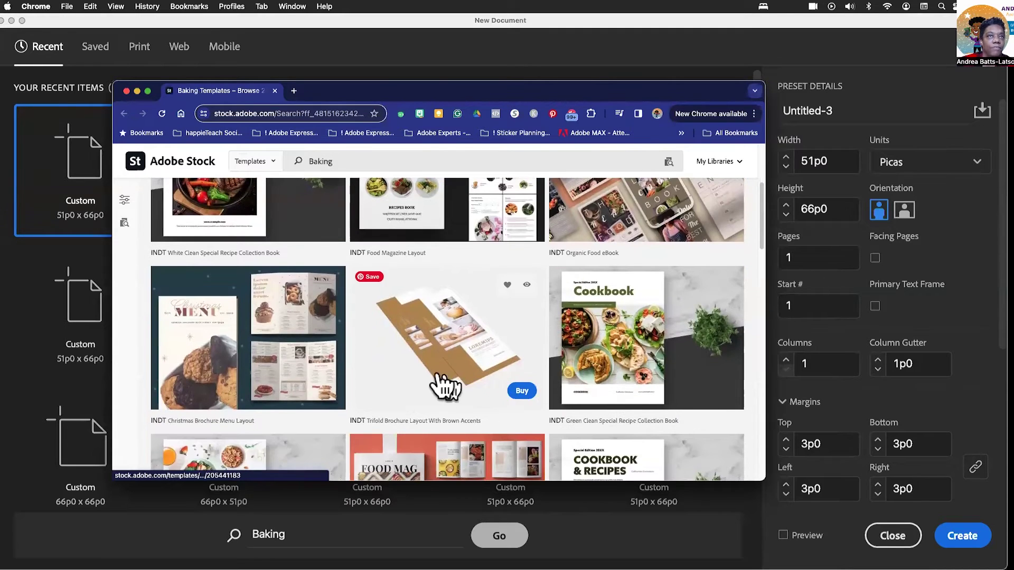
pyautogui.scroll(-10, 285, 370)
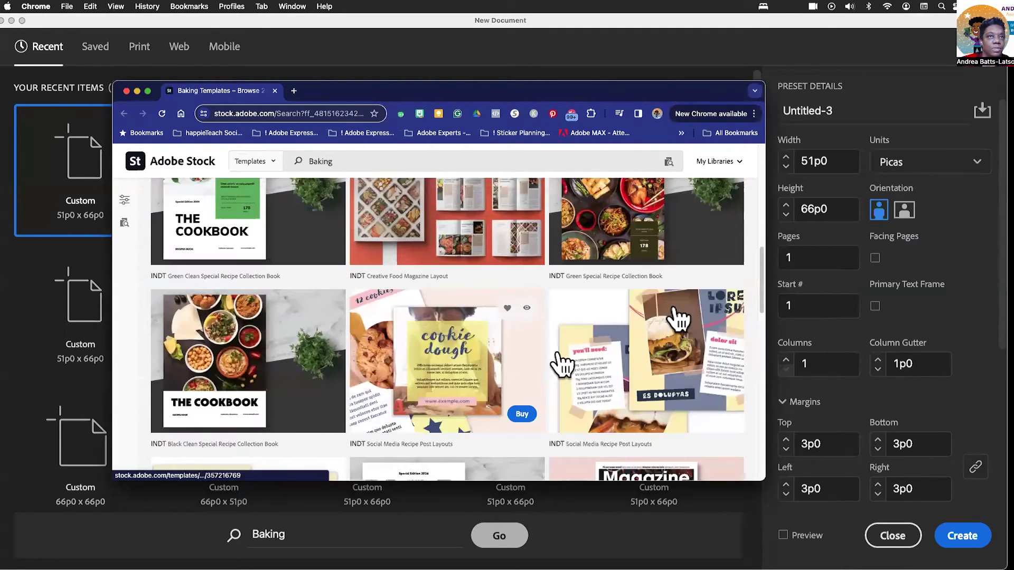
pyautogui.scroll(-6, 325, 400)
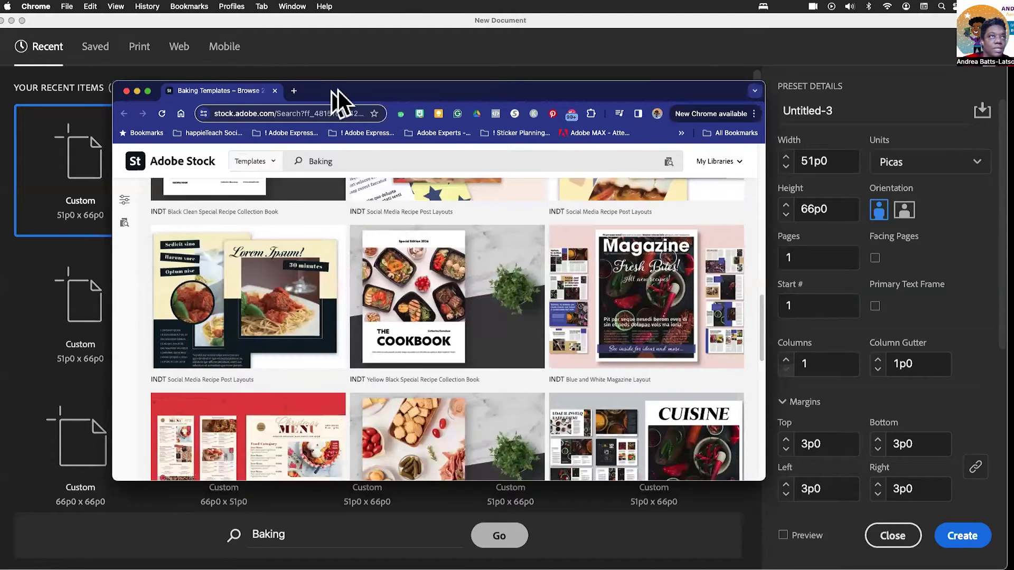
pyautogui.moveTo(352, 94); pyautogui.dragTo(408, 97)
pyautogui.press('super+m')
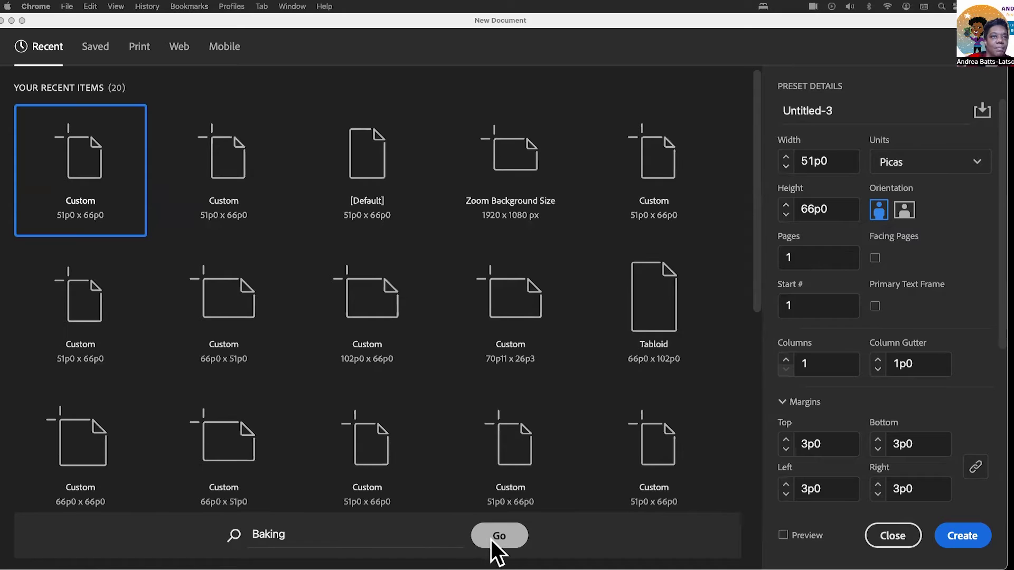
# Step: Open the Thank You Card Layout template from the New Document templates list
pyautogui.scroll(-8, 539, 393)
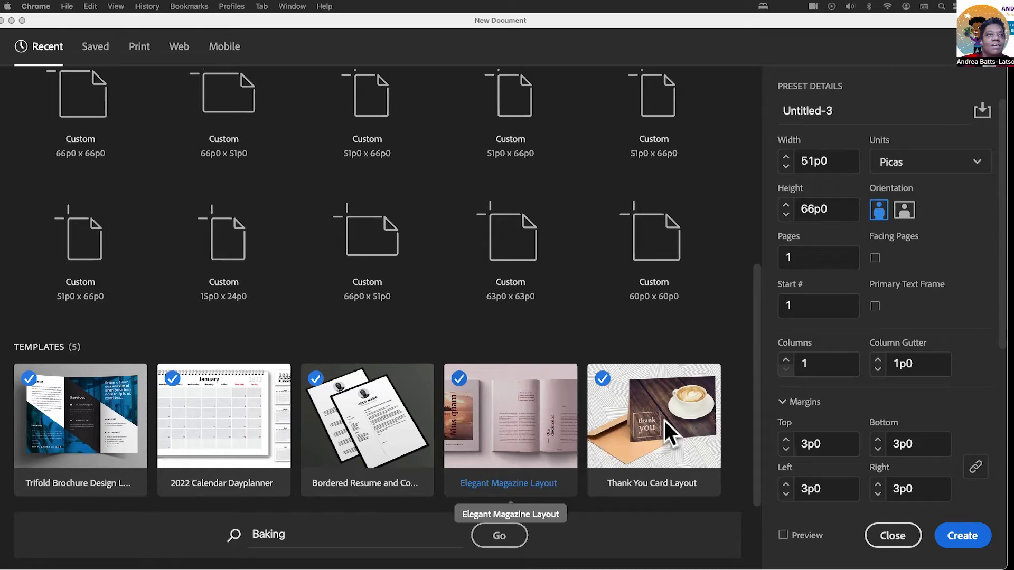
pyautogui.doubleClick(631, 426)
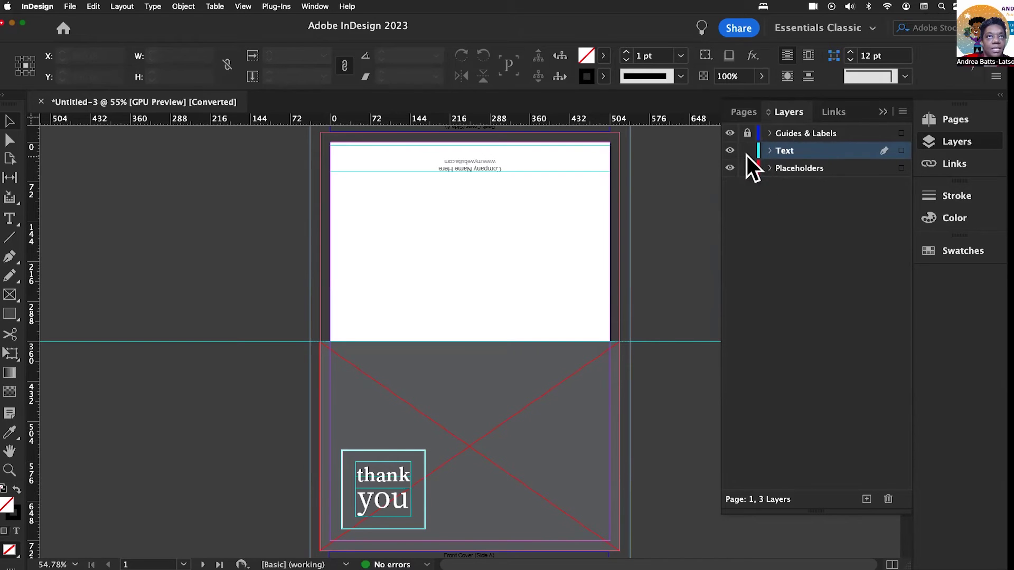
# Step: Expand the Text and Placeholders layers and select the YOUR IMAGE HERE frame
pyautogui.click(769, 151)
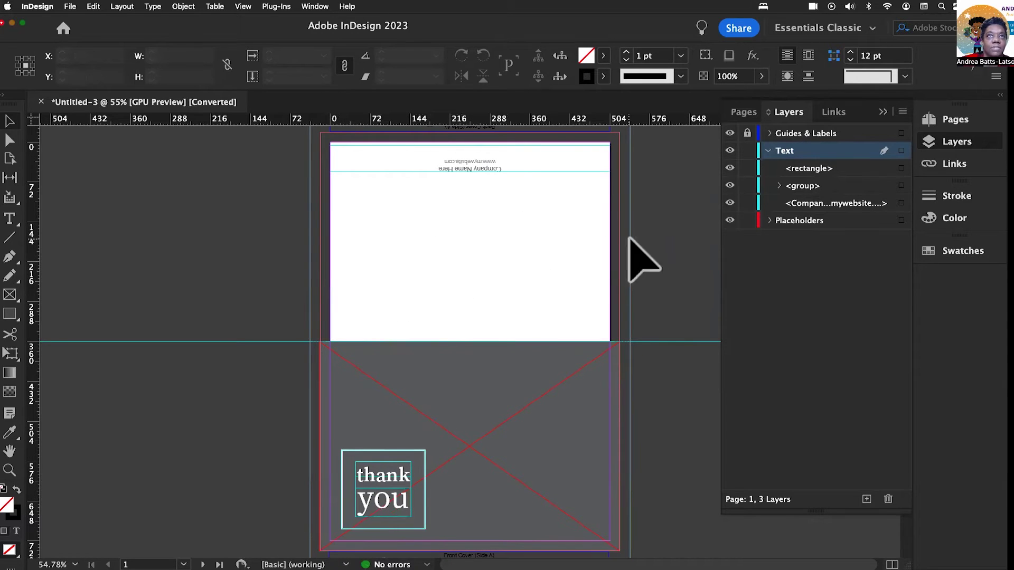
pyautogui.click(769, 221)
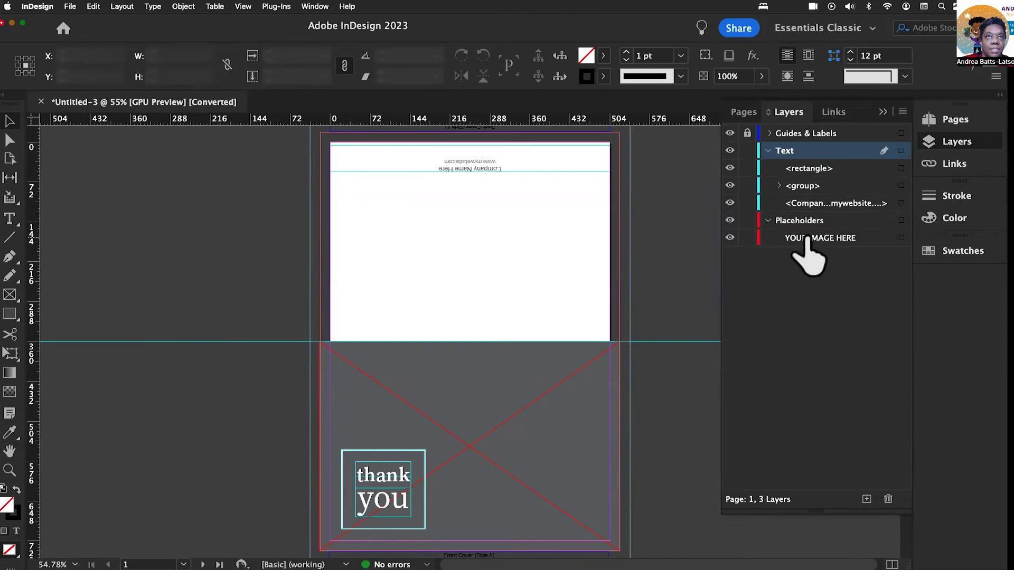
pyautogui.click(807, 239)
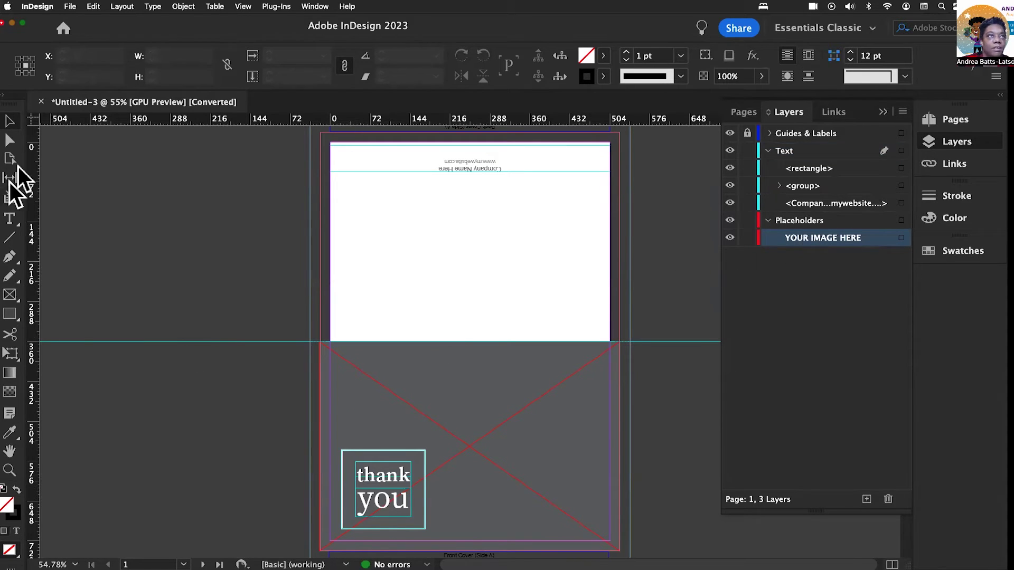
# Step: Place the colourful bowling-alley image into the YOUR IMAGE HERE frame
pyautogui.click(71, 6)
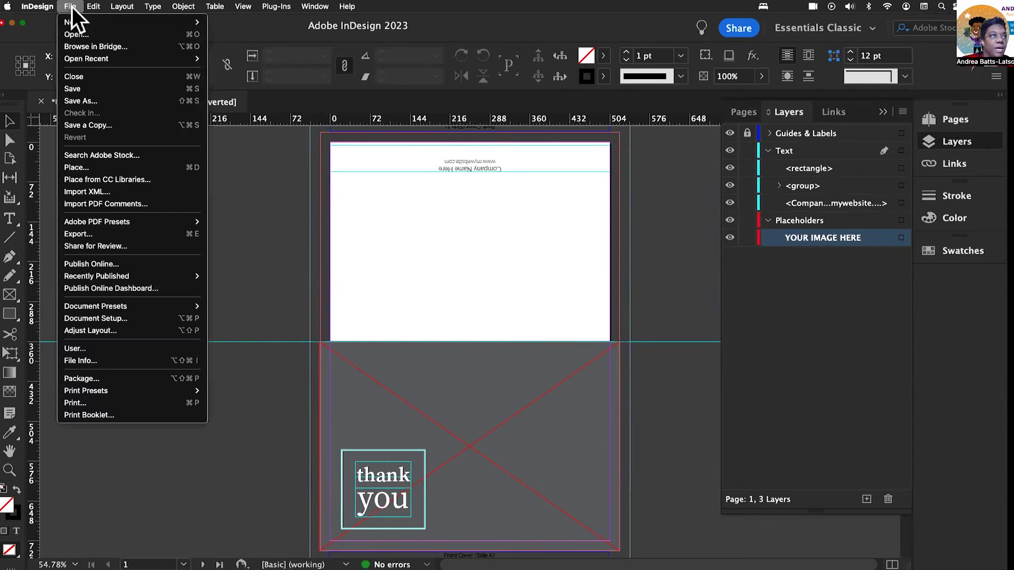
pyautogui.click(78, 168)
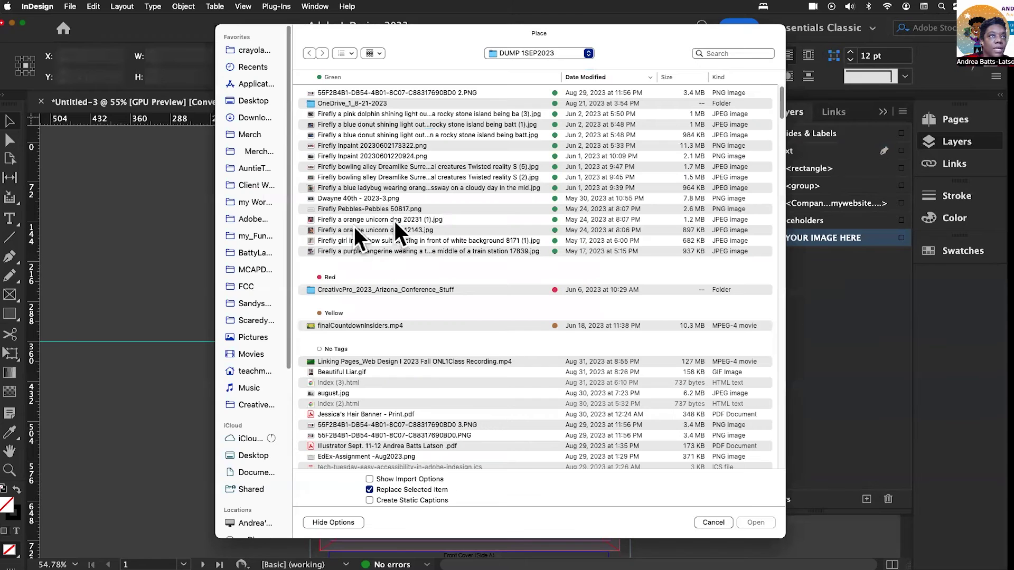
pyautogui.doubleClick(354, 167)
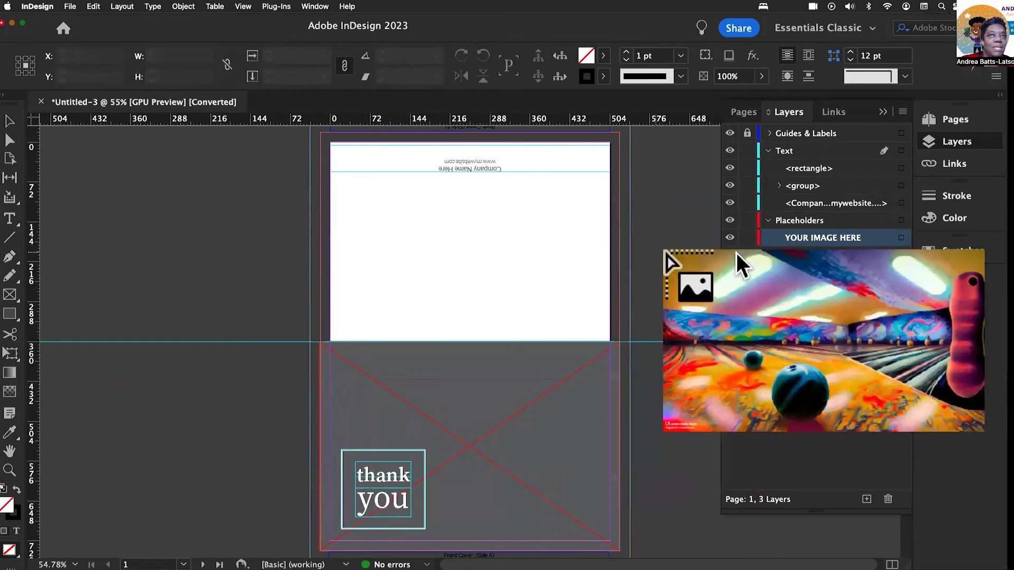
pyautogui.click(335, 359)
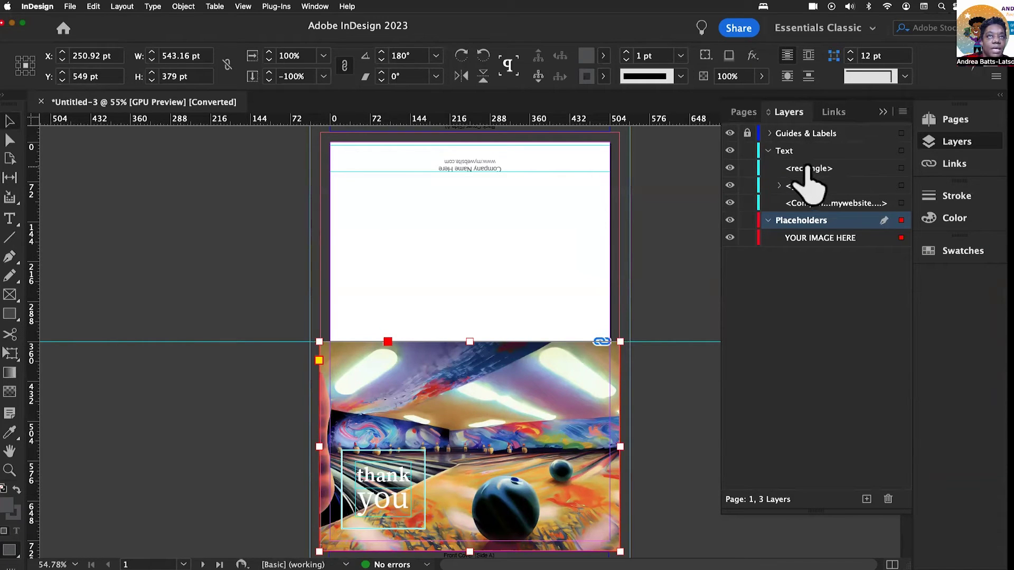
# Step: Replace the word 'thank' with 'HEY' so the greeting reads 'HEY you'
pyautogui.click(808, 169)
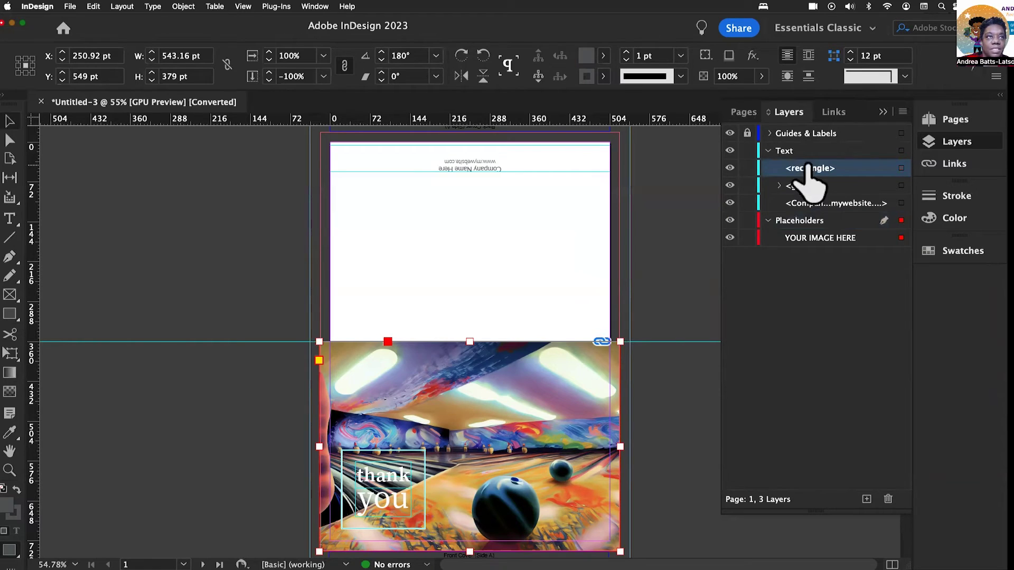
pyautogui.click(796, 186)
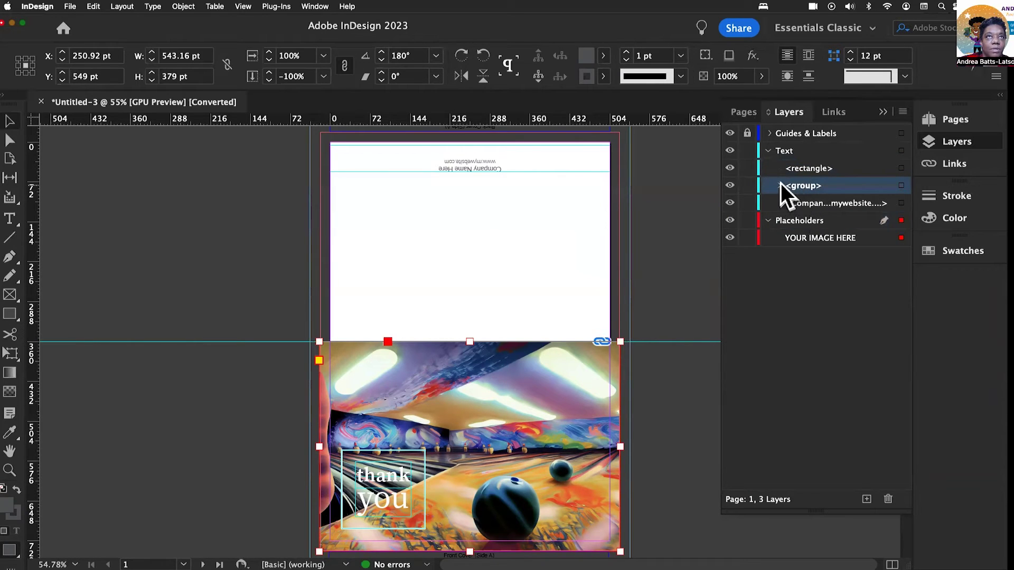
pyautogui.click(779, 186)
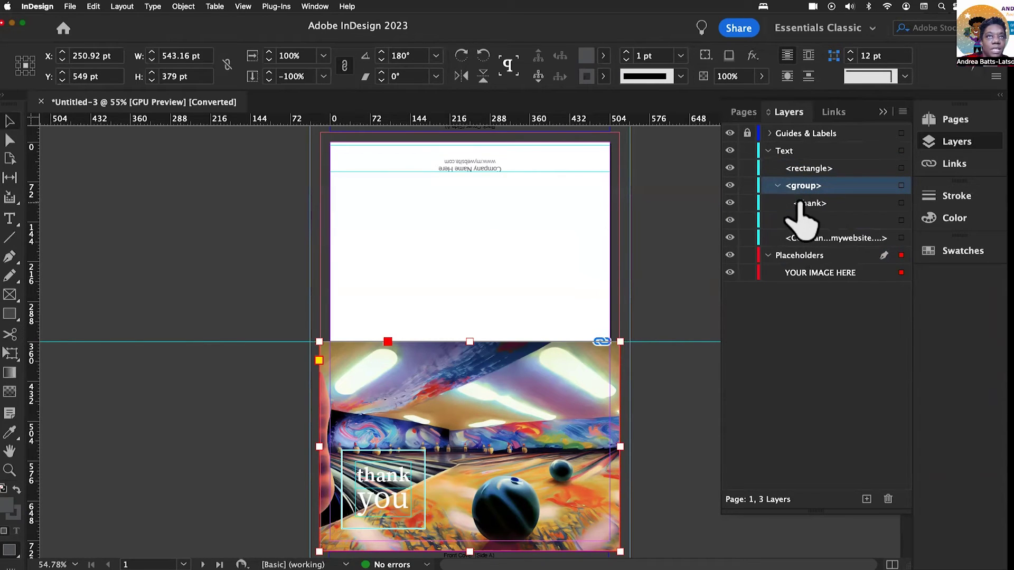
pyautogui.click(811, 205)
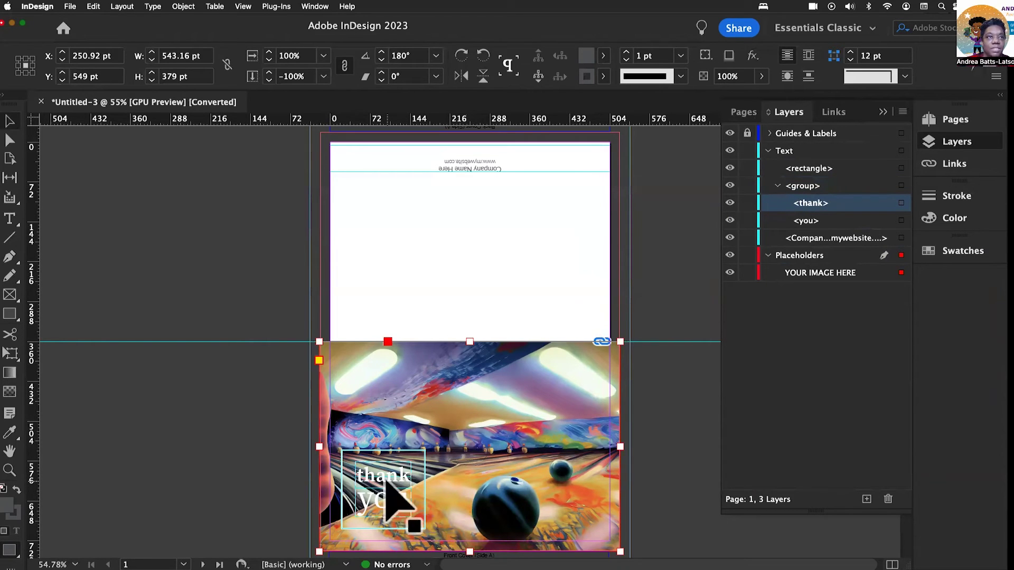
pyautogui.doubleClick(387, 478)
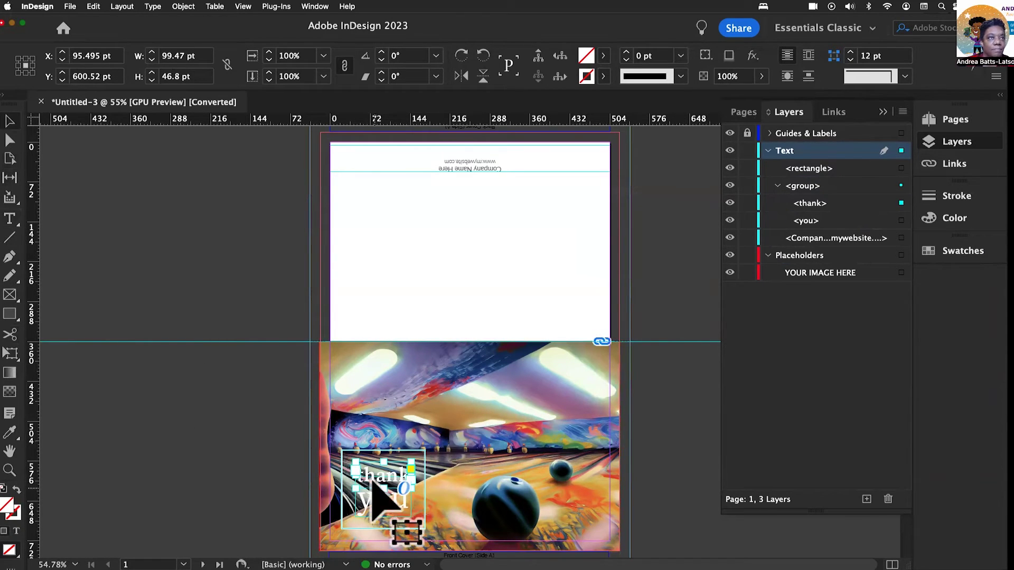
pyautogui.doubleClick(378, 468)
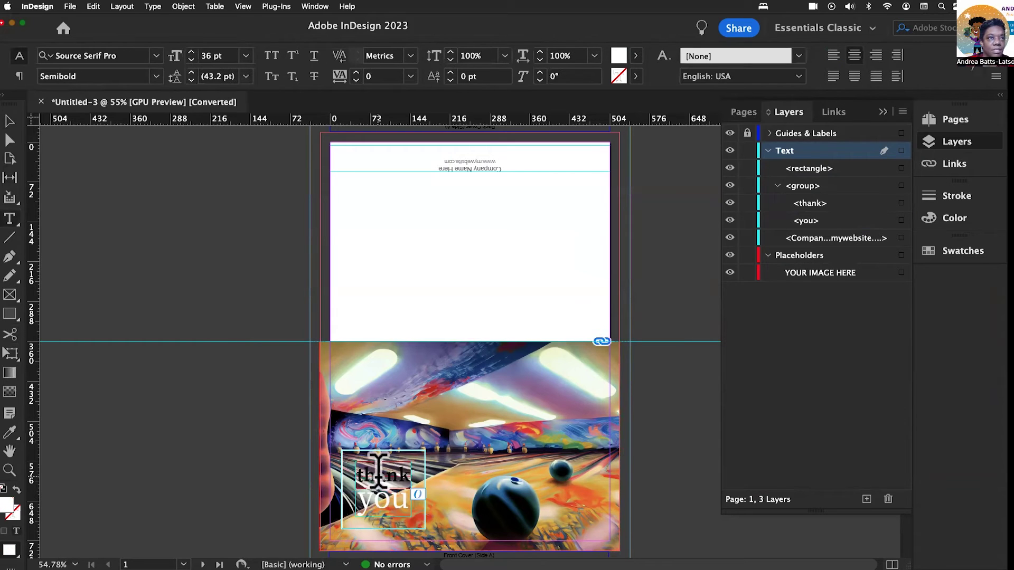
pyautogui.press('BackSpace')
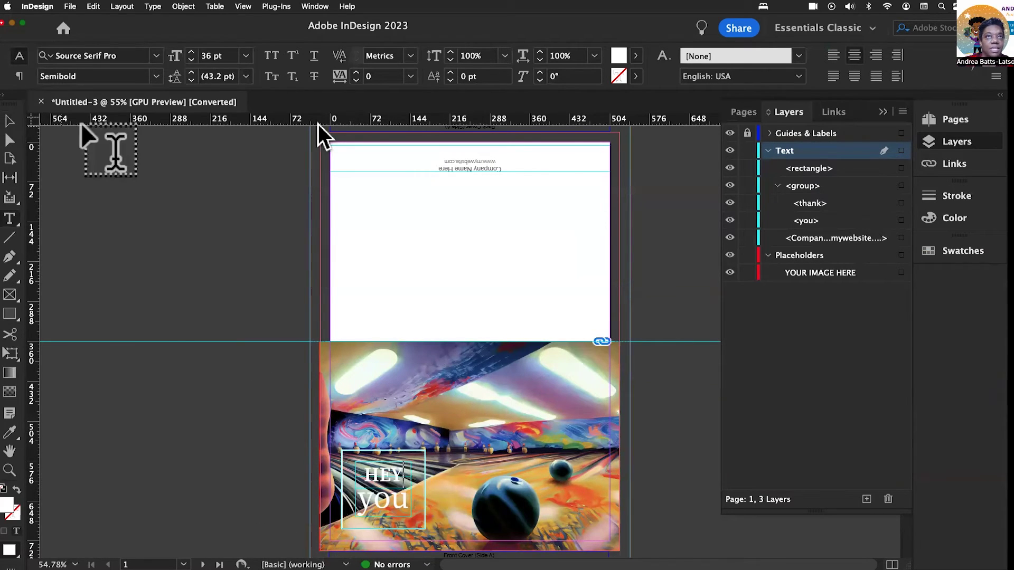
# Step: Give the greeting's rectangle a thicker C=100 M=0 Y=0 K=0 cyan stroke
pyautogui.click(816, 169)
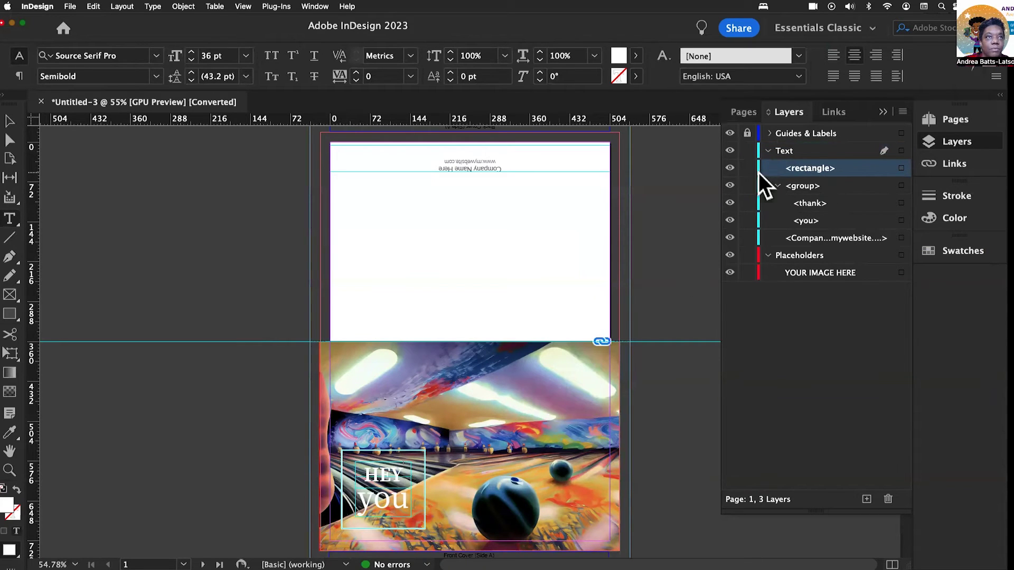
pyautogui.click(9, 122)
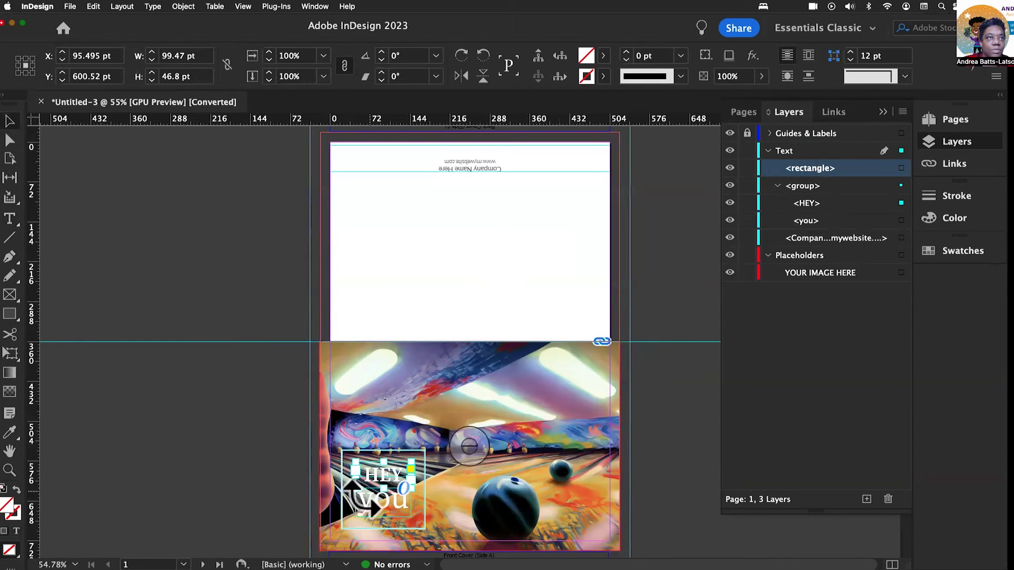
pyautogui.click(426, 484)
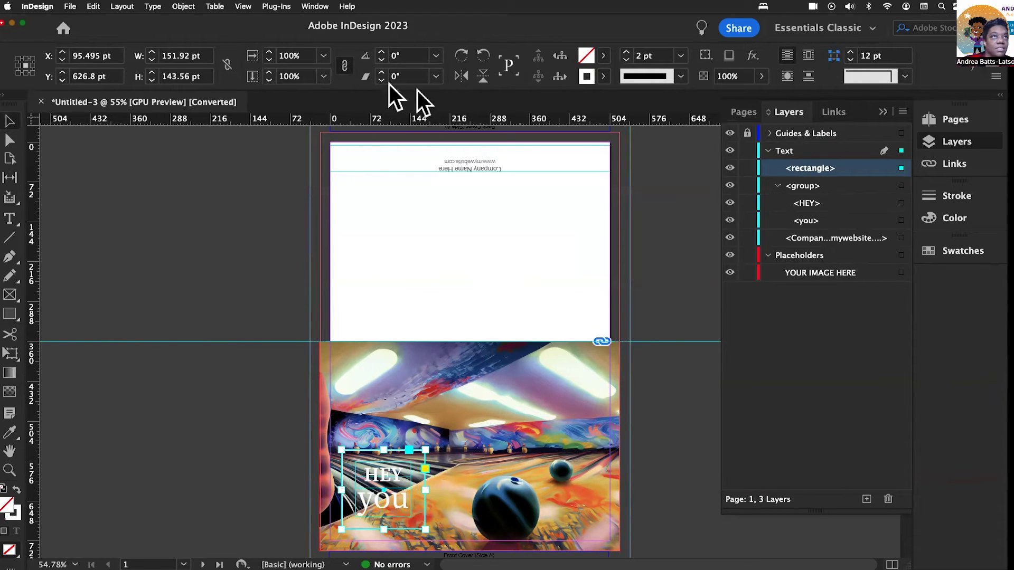
pyautogui.click(602, 76)
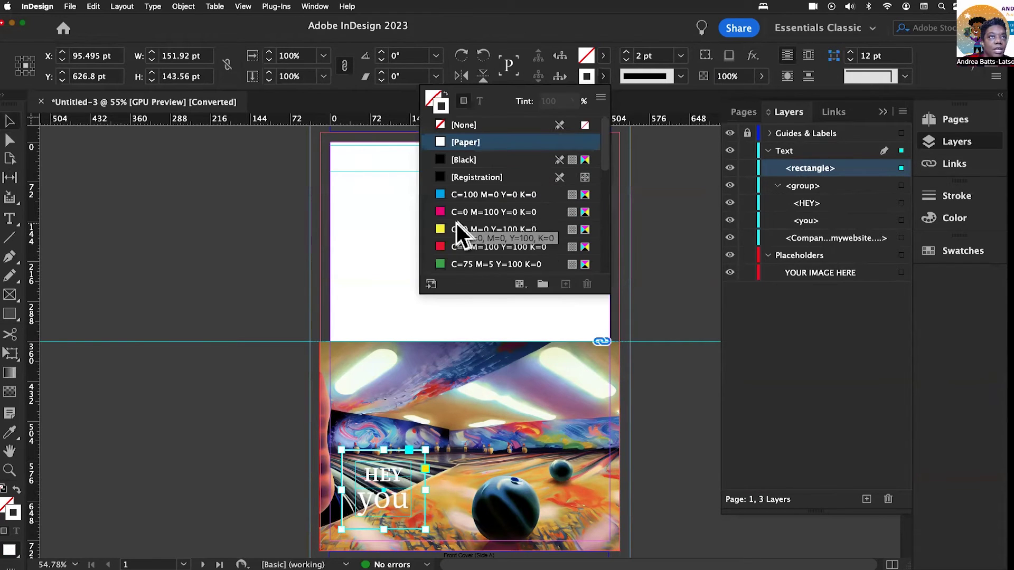
pyautogui.scroll(-1, 454, 237)
pyautogui.click(441, 179)
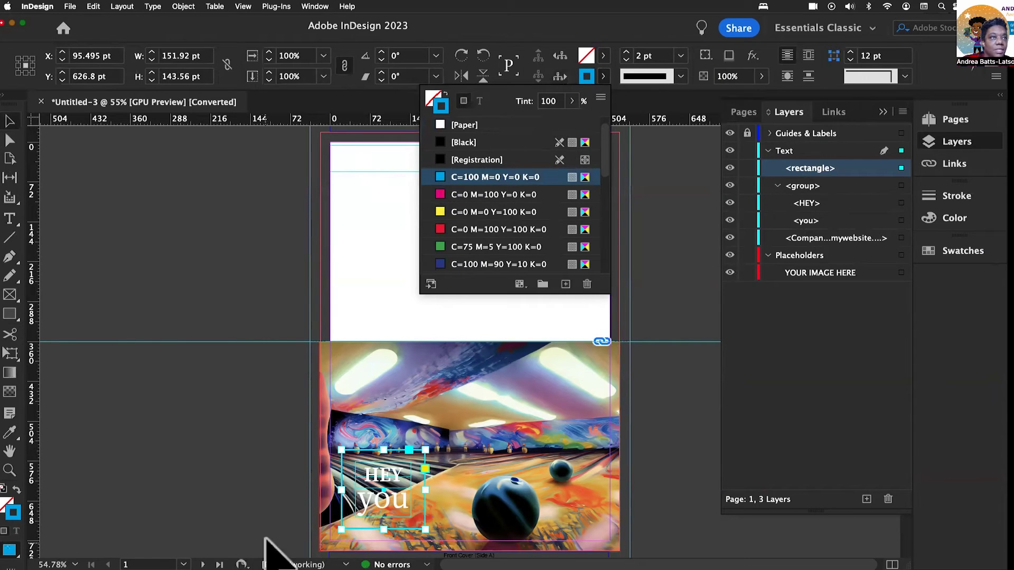
pyautogui.click(627, 52)
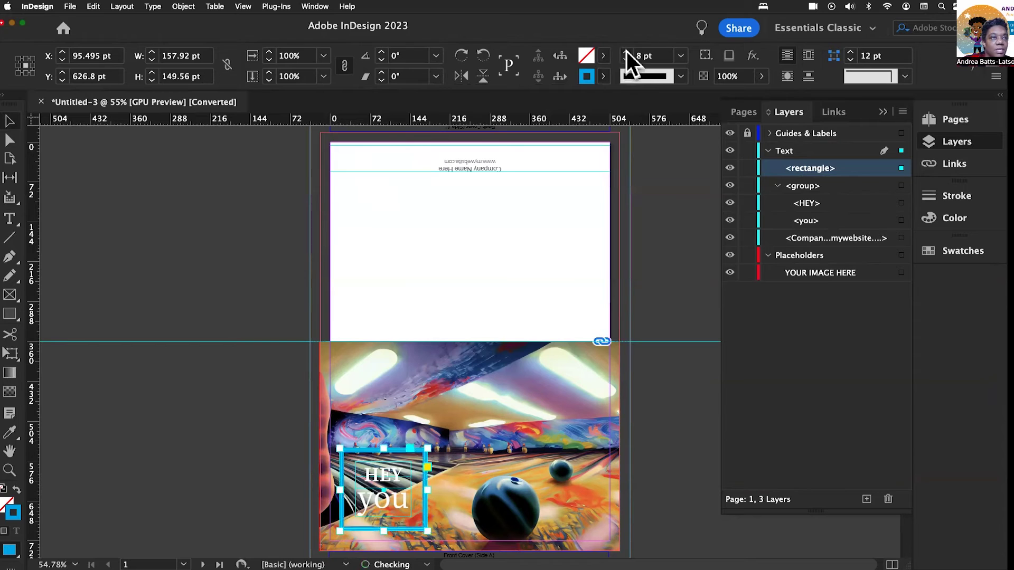
pyautogui.click(231, 407)
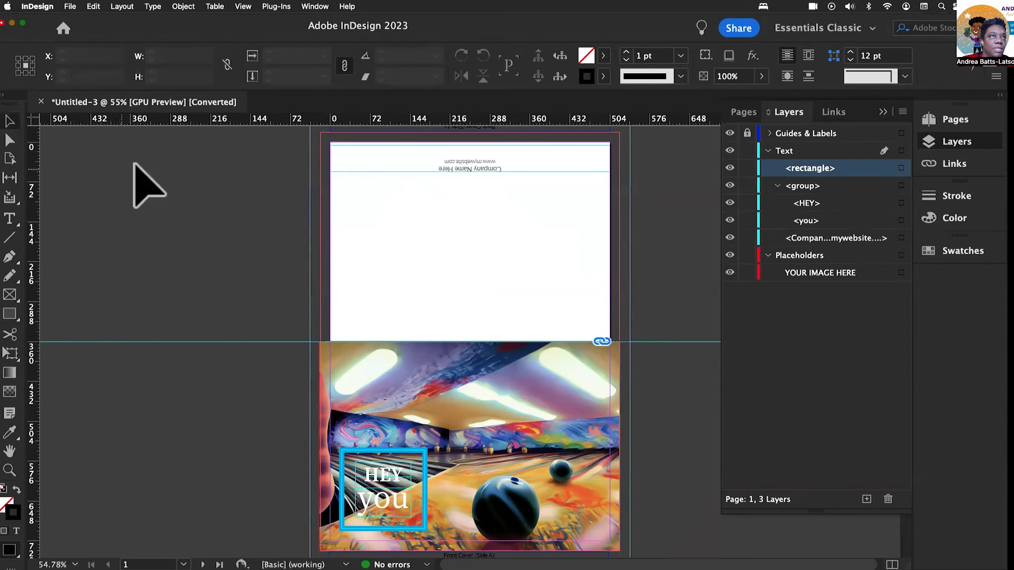
# Step: Place the Firefly rainbow-suit girl image in a new frame on the inside panel
pyautogui.click(70, 8)
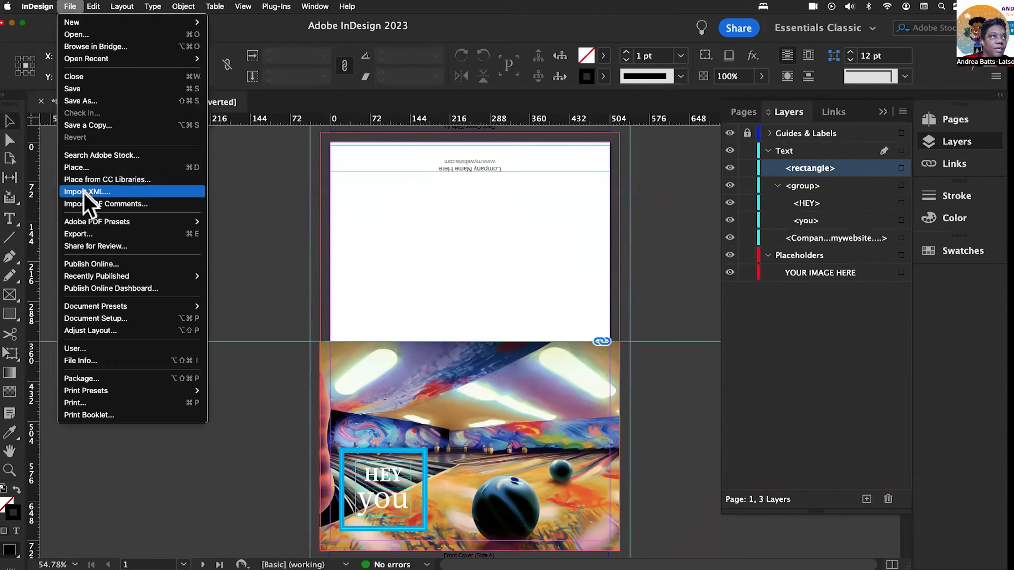
pyautogui.click(91, 168)
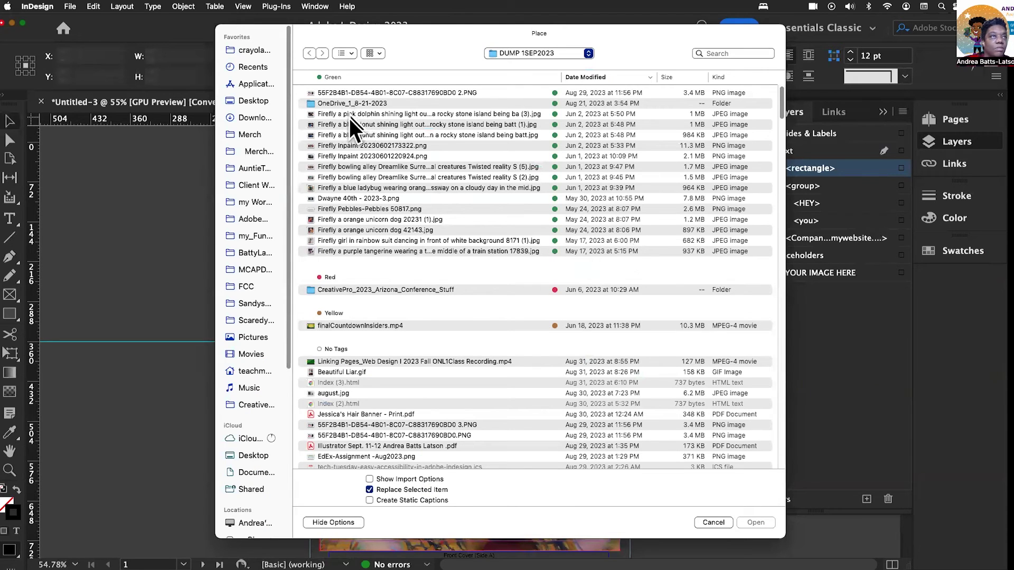
pyautogui.doubleClick(354, 240)
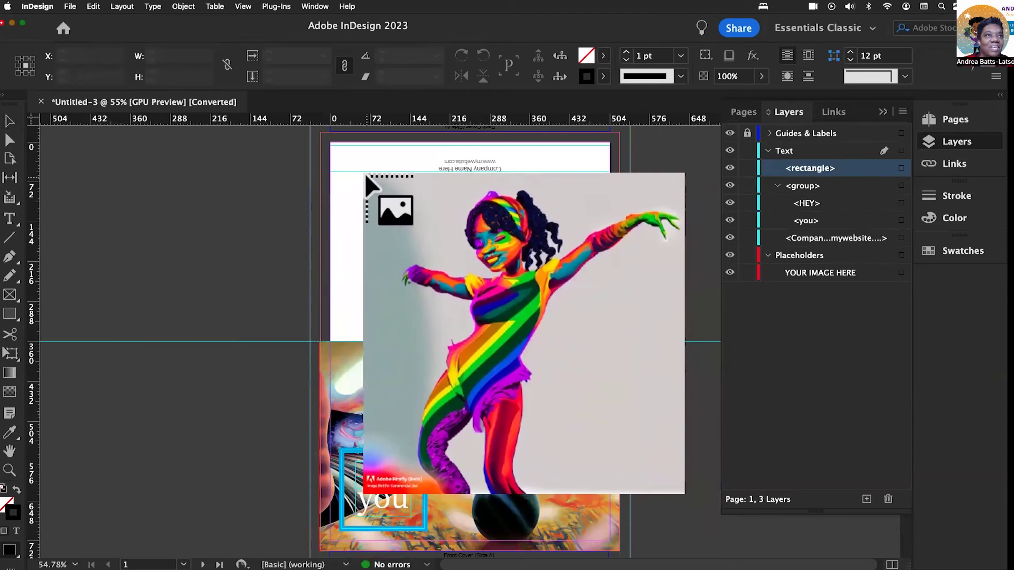
pyautogui.moveTo(365, 182); pyautogui.dragTo(516, 292)
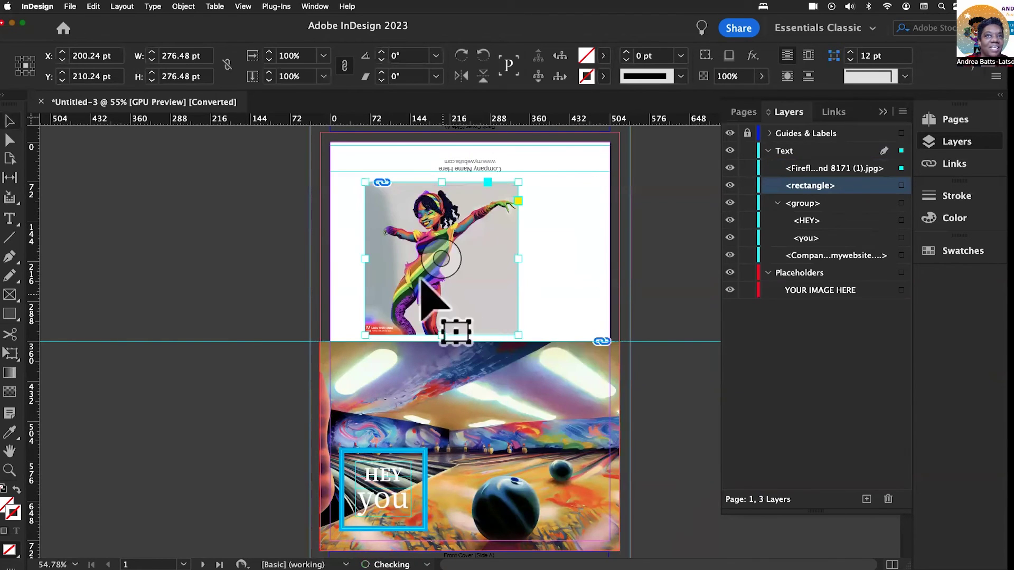
# Step: Shift the dancer image right, trim its height, flip it vertically and seat it against the fold
pyautogui.moveTo(401, 241); pyautogui.dragTo(417, 227)
pyautogui.moveTo(473, 342); pyautogui.dragTo(474, 328)
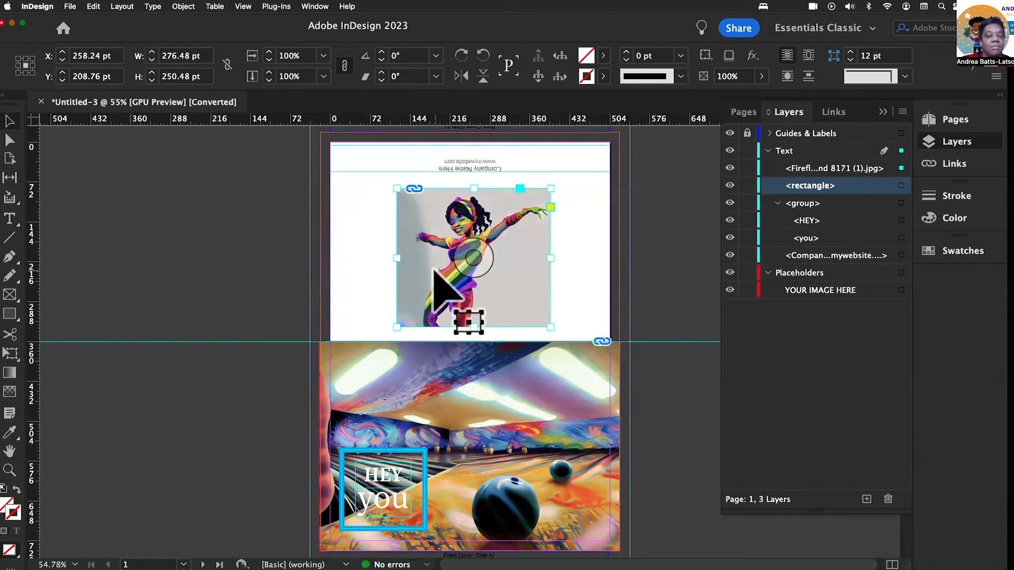
pyautogui.click(484, 75)
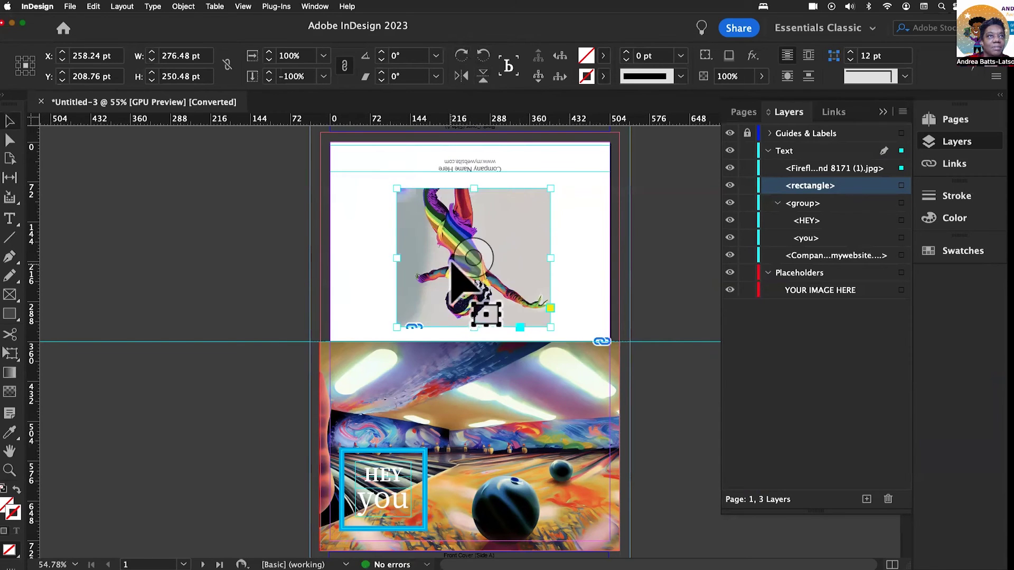
pyautogui.moveTo(453, 265); pyautogui.dragTo(452, 280)
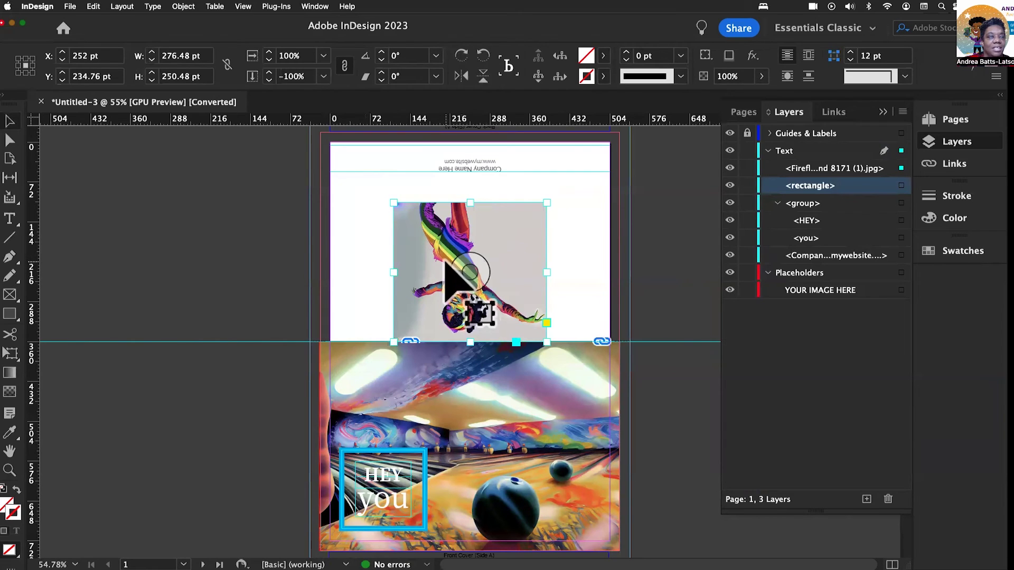
pyautogui.click(236, 232)
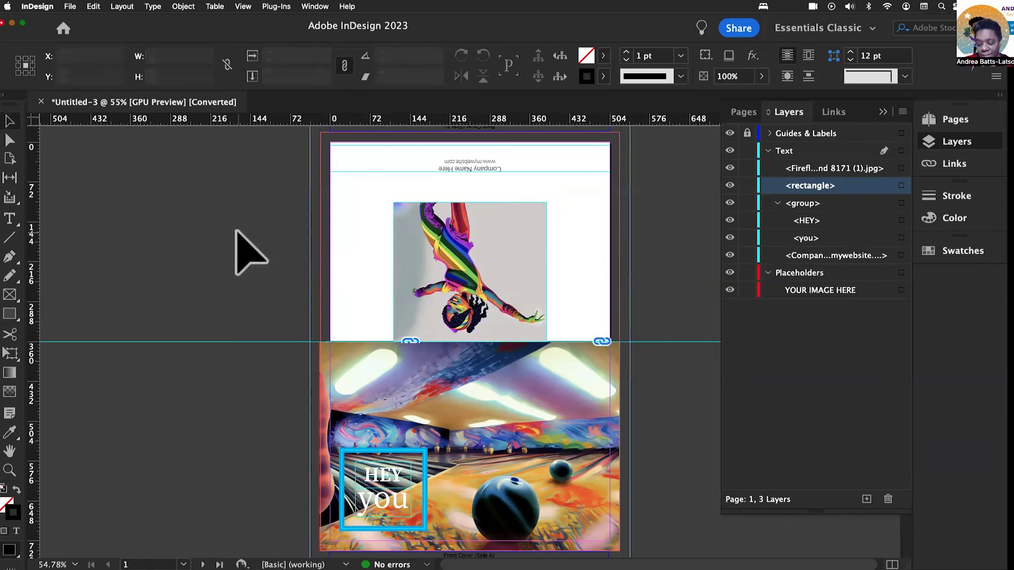
# Step: Switch to Preview screen mode with W and check the dancer image's placement
pyautogui.press('w')
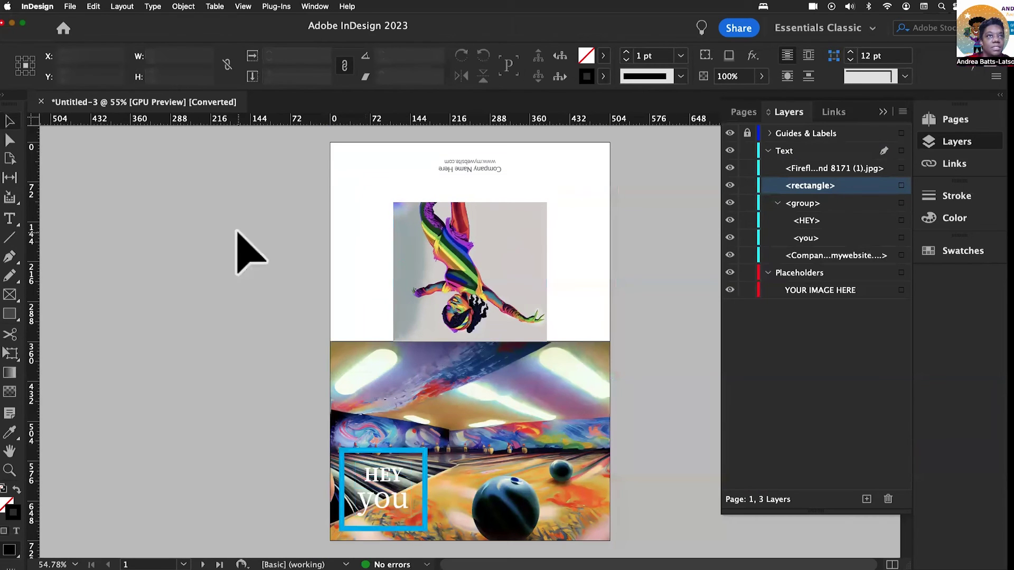
pyautogui.click(511, 222)
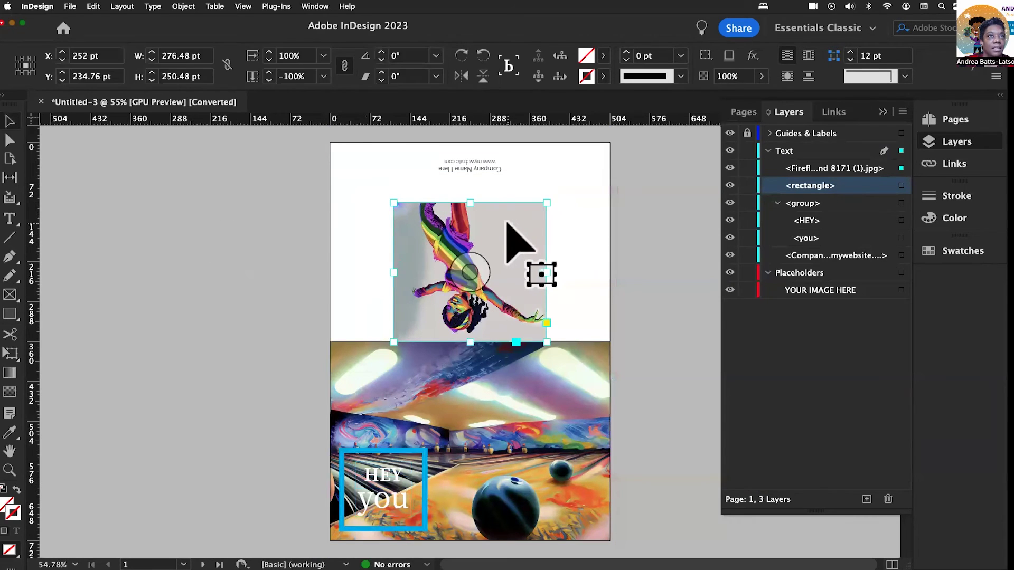
pyautogui.click(176, 217)
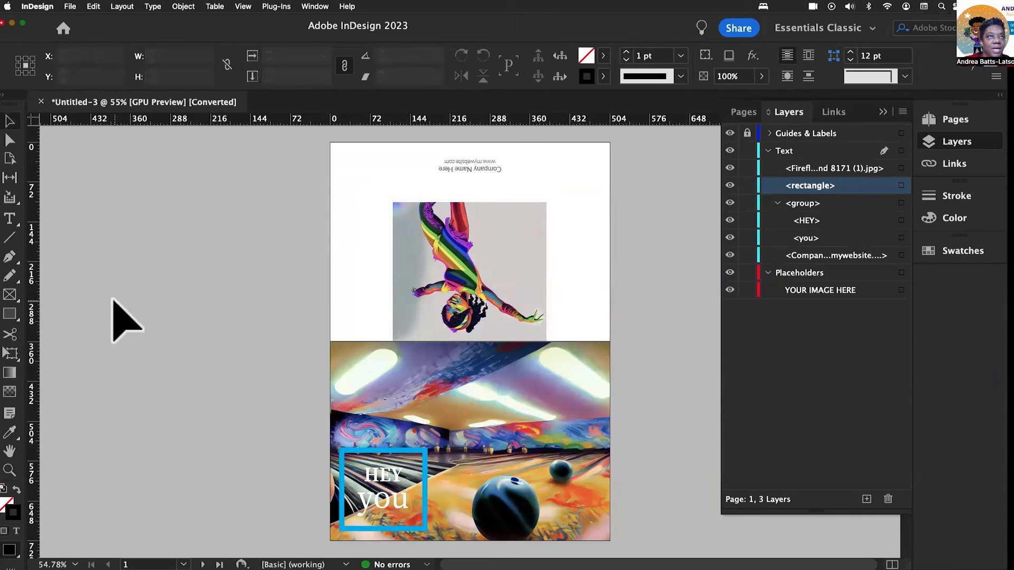